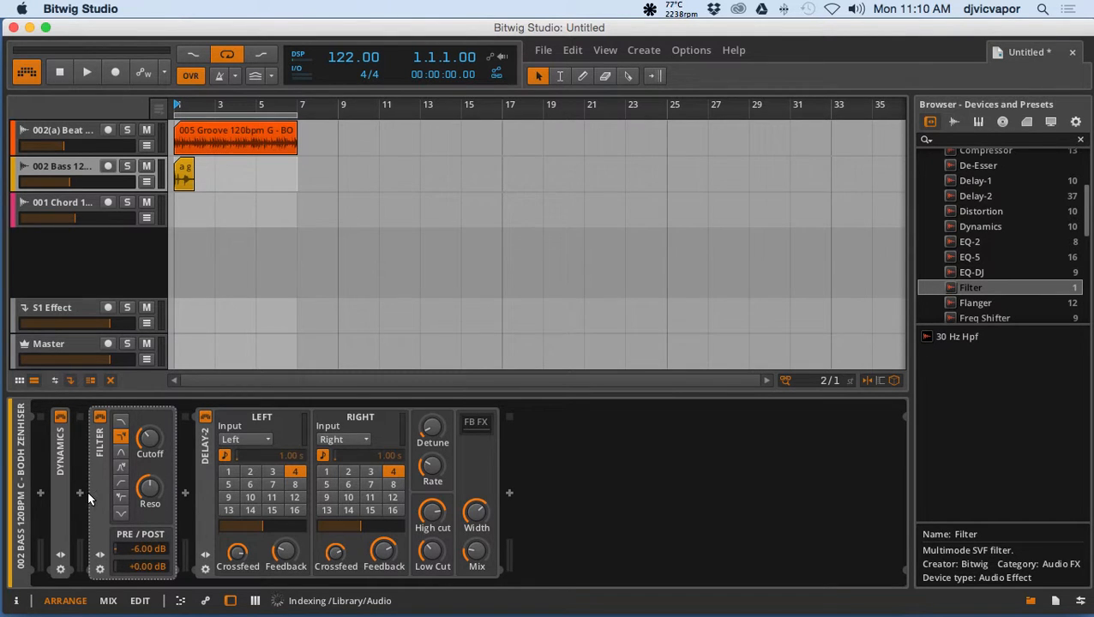
Step: Show the macro controls of Filter and Delay-2, and map Delay-2's first macro to its Mix and left-channel Feedback
left_click(99, 555)
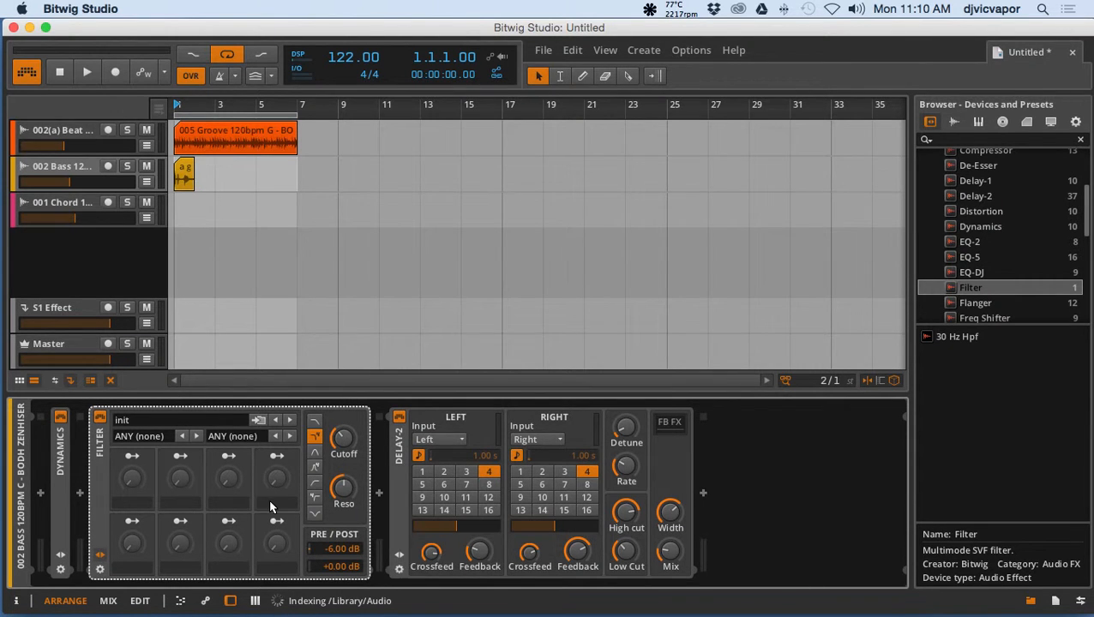
left_click(400, 557)
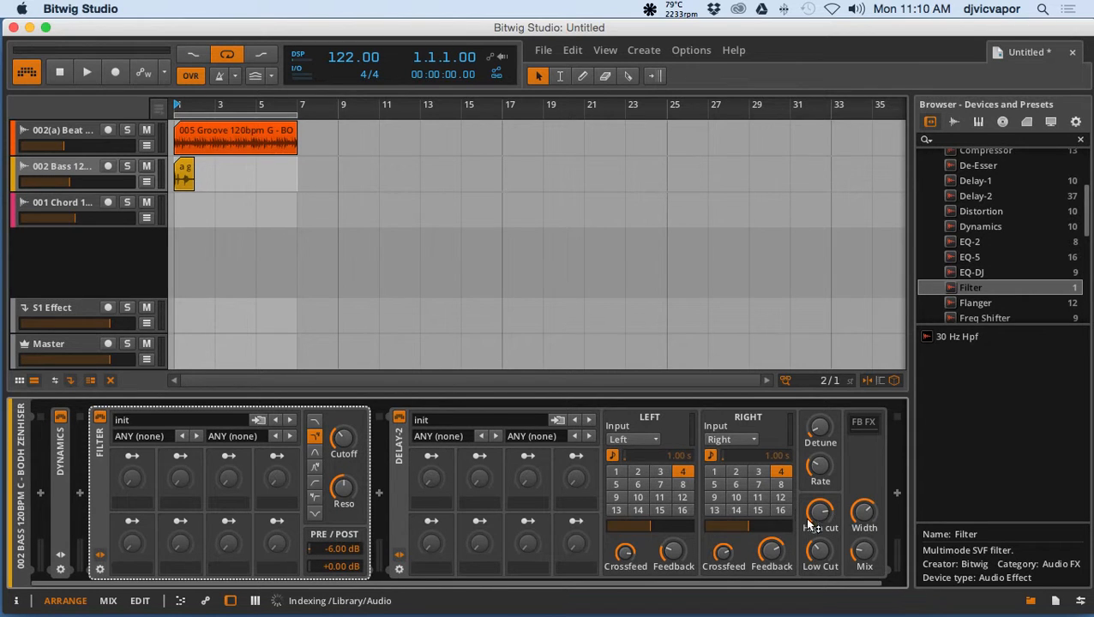
left_click(431, 456)
left_click(867, 553)
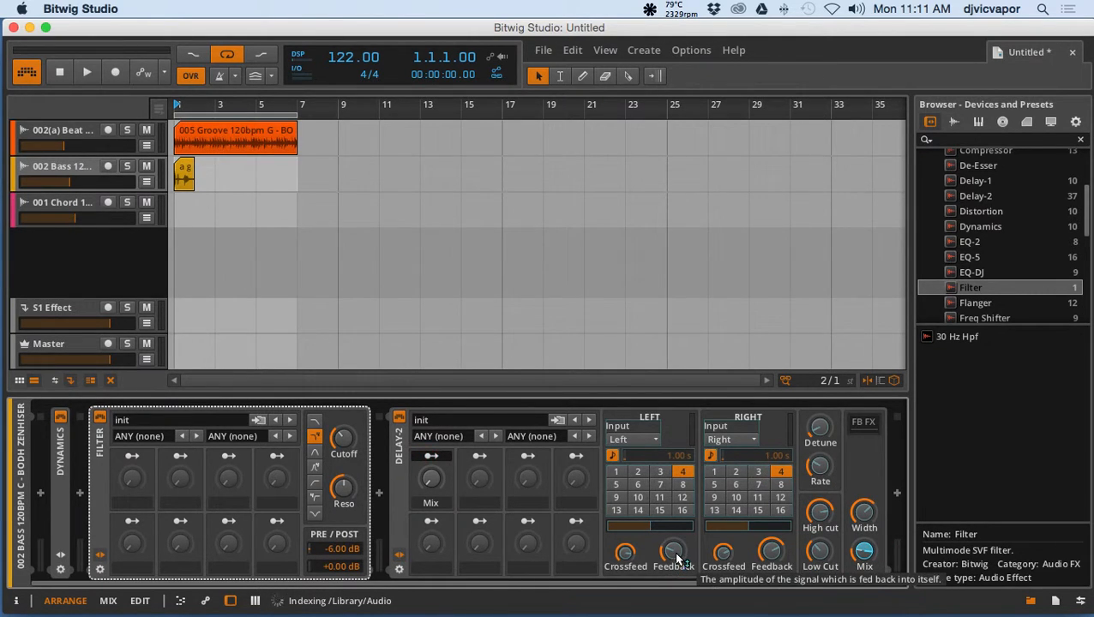
left_click_drag(676, 559, 676, 555)
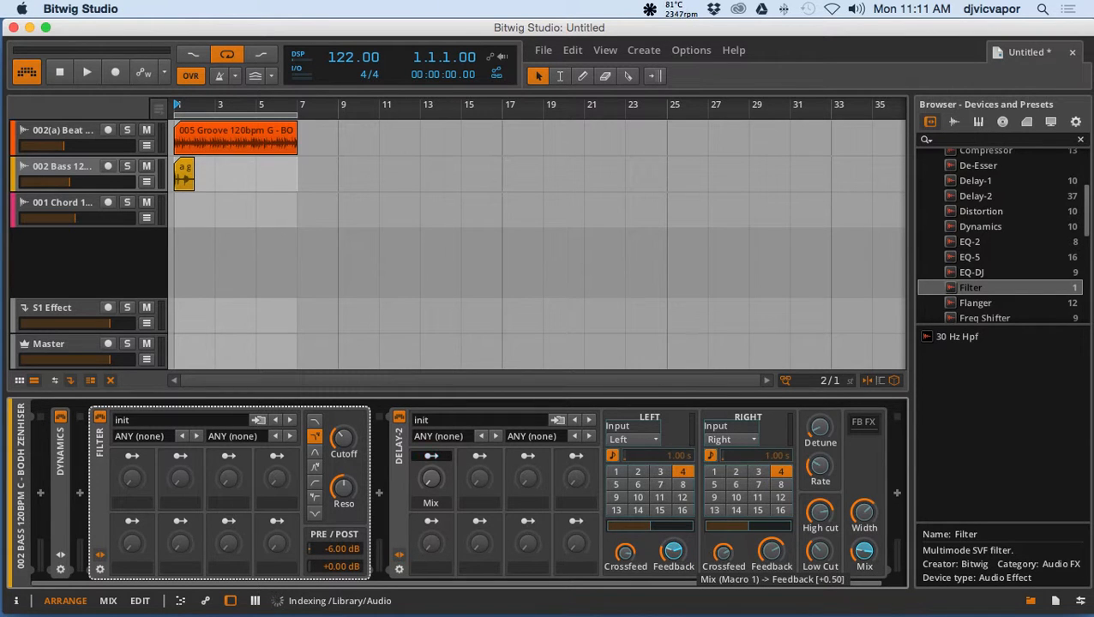
left_click_drag(675, 555, 675, 555)
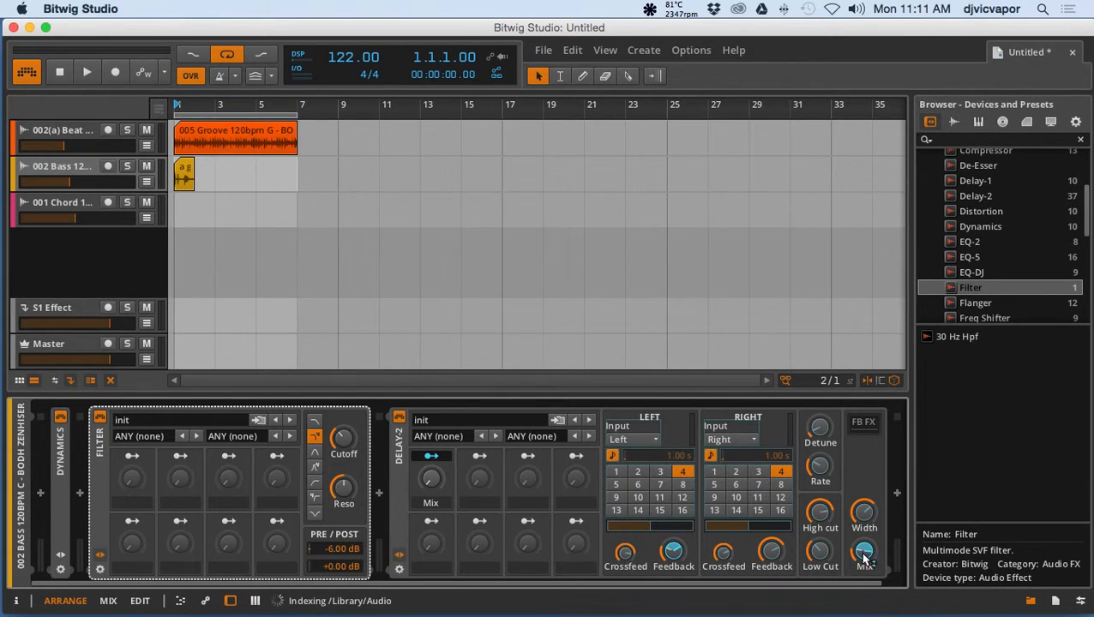
left_click(430, 456)
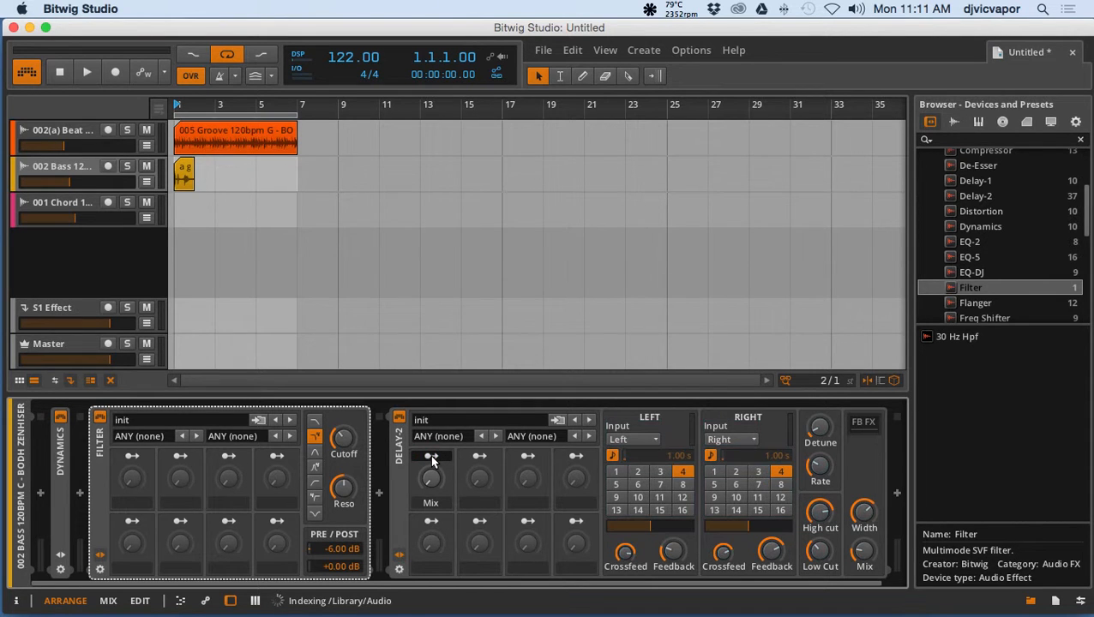
mouse_move(431, 479)
left_mouse_down()
mouse_move(431, 467)
mouse_move(431, 482)
left_mouse_up()
mouse_move(432, 478)
left_mouse_down()
mouse_move(430, 455)
mouse_move(431, 485)
left_mouse_up()
Step: Shorten the arranger loop so it spans only bar 1, matching the bass track's clip
left_click(71, 169)
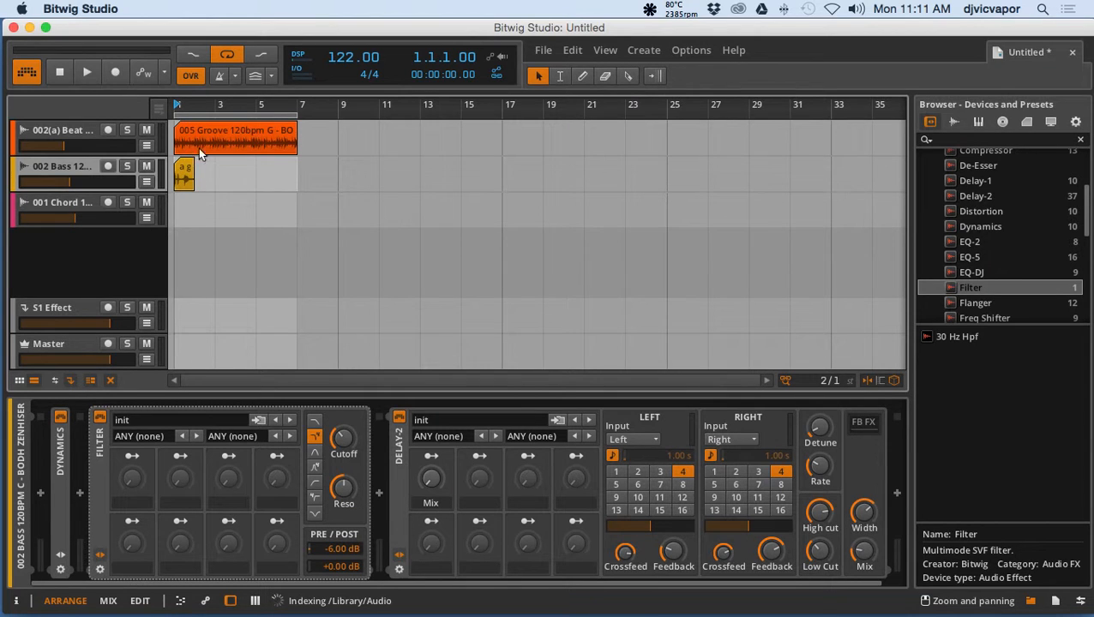
left_click(297, 113)
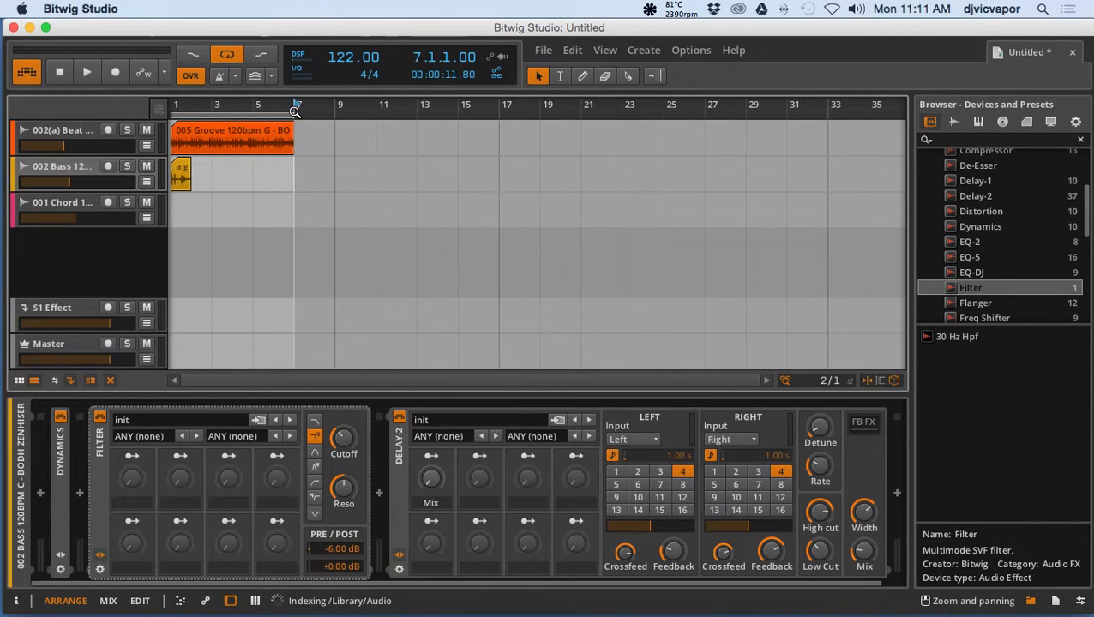
left_click_drag(295, 114, 226, 114)
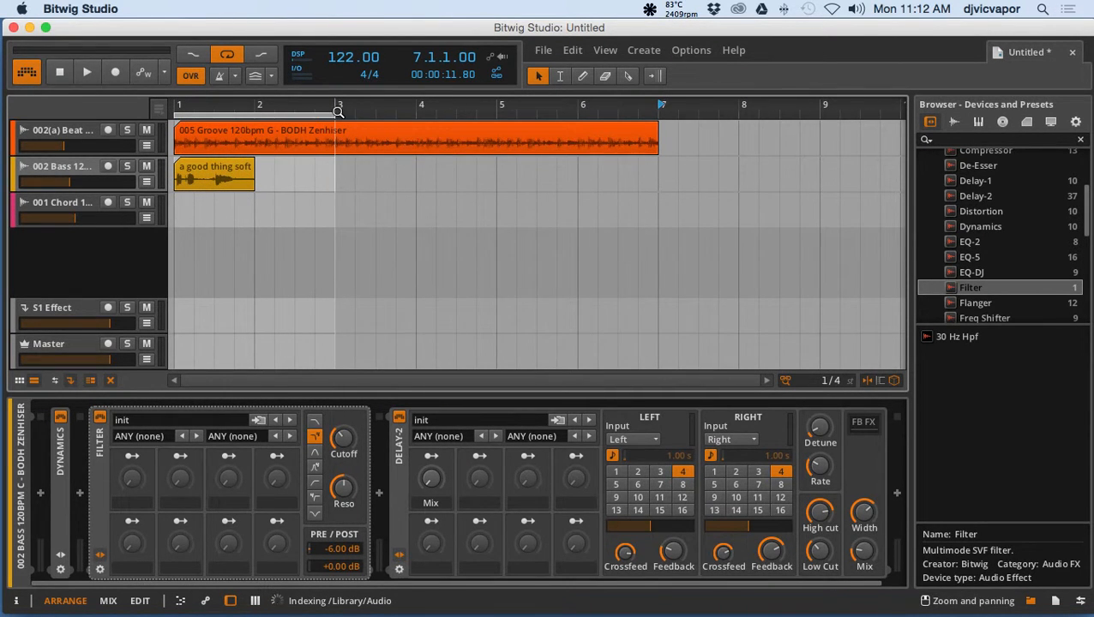
left_click_drag(334, 114, 261, 116)
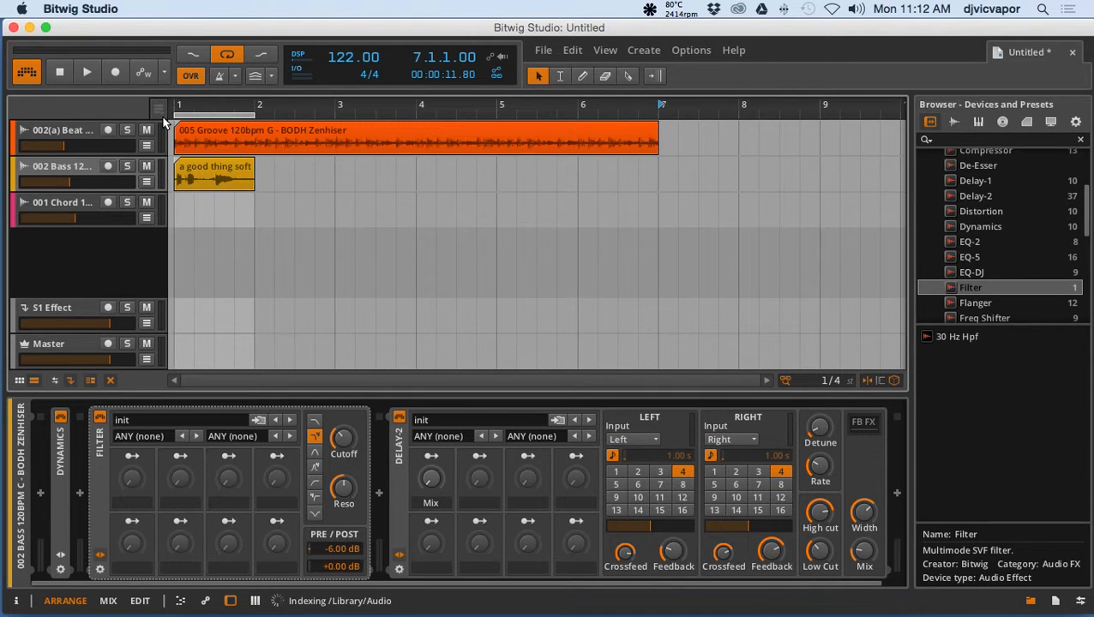
Step: Play the loop from its start with the bass track soloed, and raise Delay-2's Mix macro
left_click(86, 78)
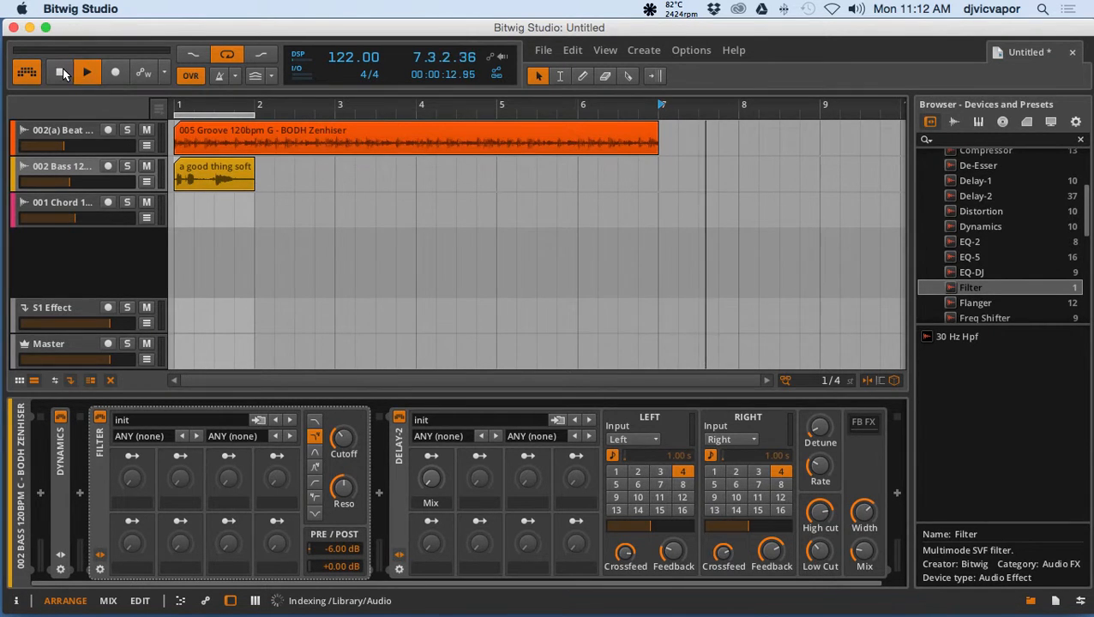
left_click(61, 72)
left_click(87, 72)
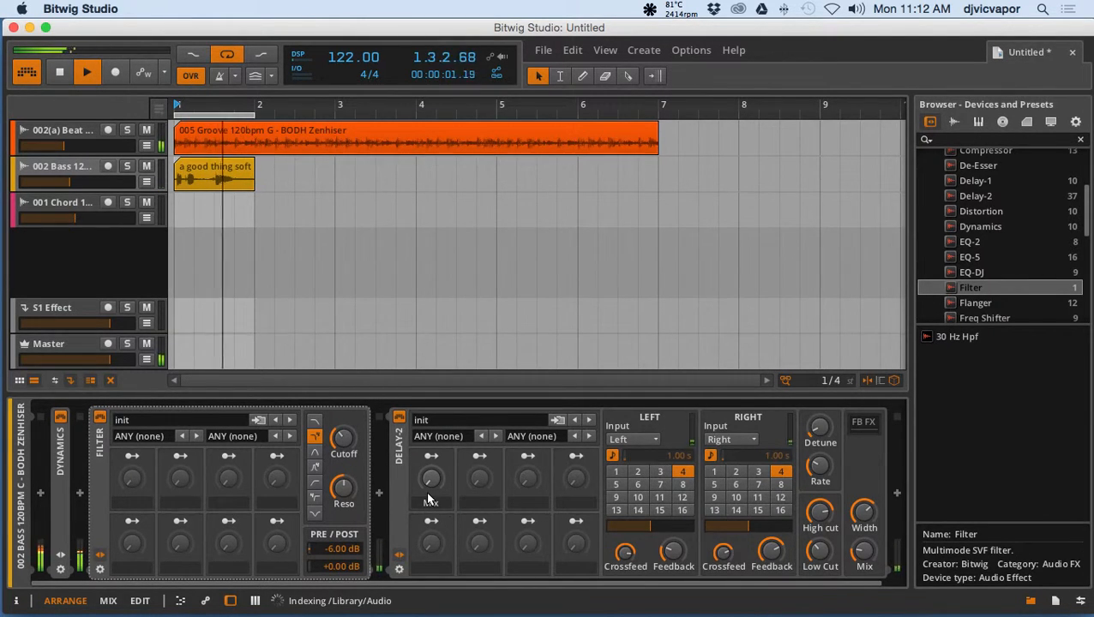
left_click_drag(432, 482, 432, 416)
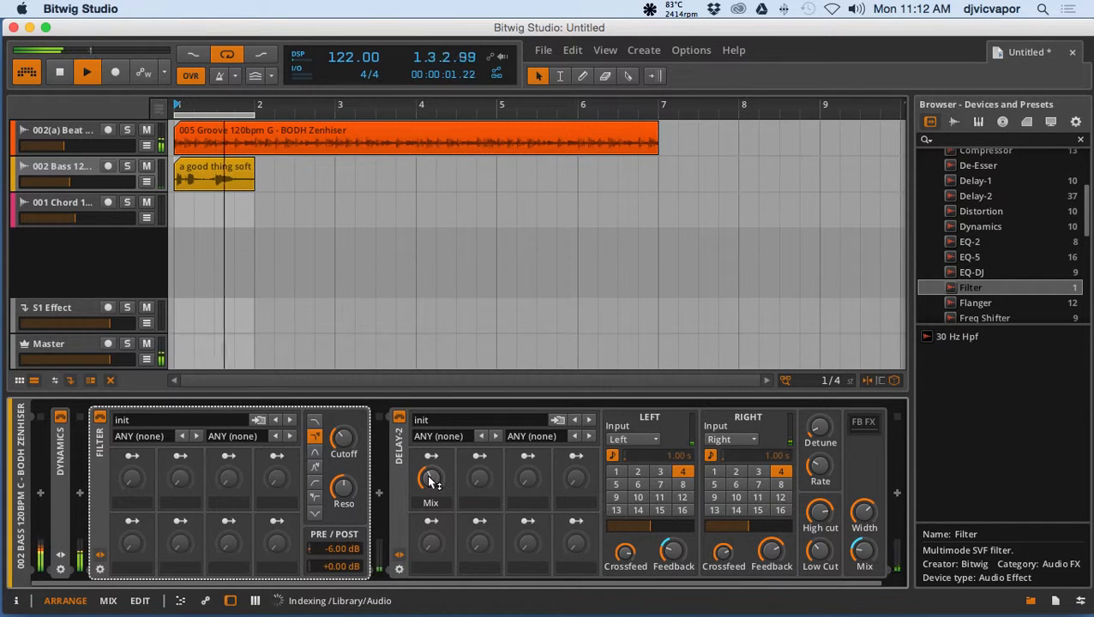
left_click(127, 167)
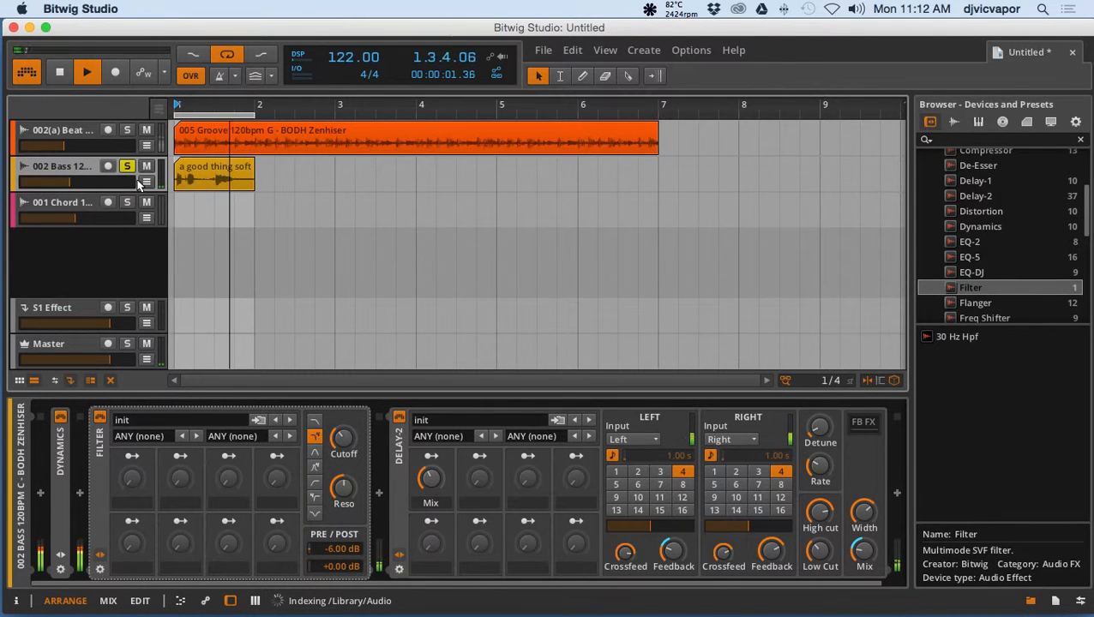
Step: Map the Filter device's first macro to both its Cutoff and Reso parameters
left_click(130, 457)
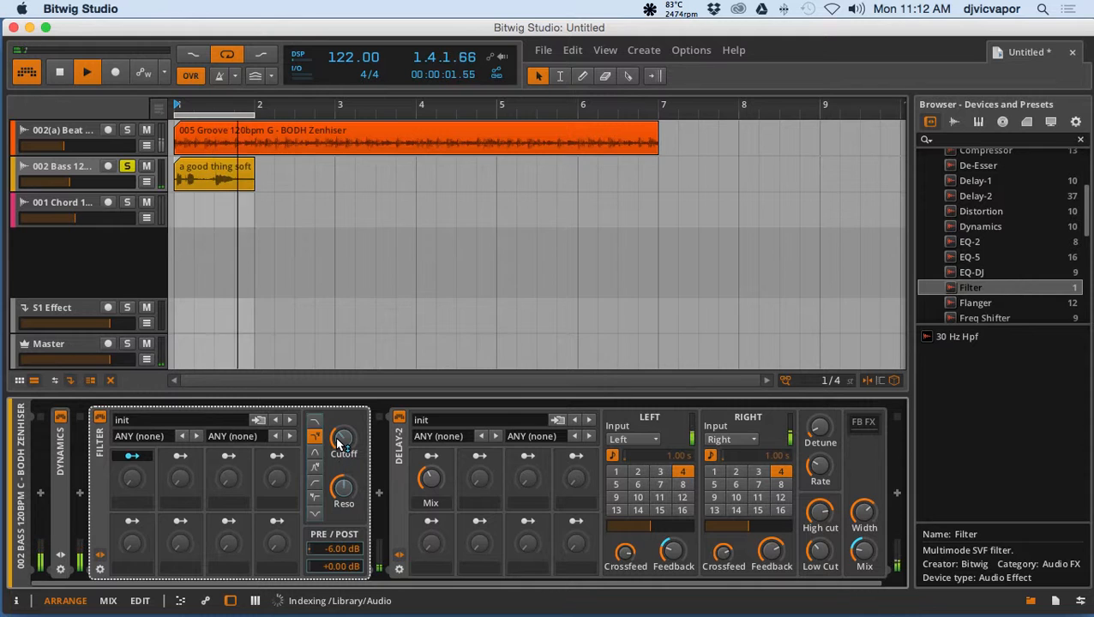
left_click_drag(335, 437, 336, 411)
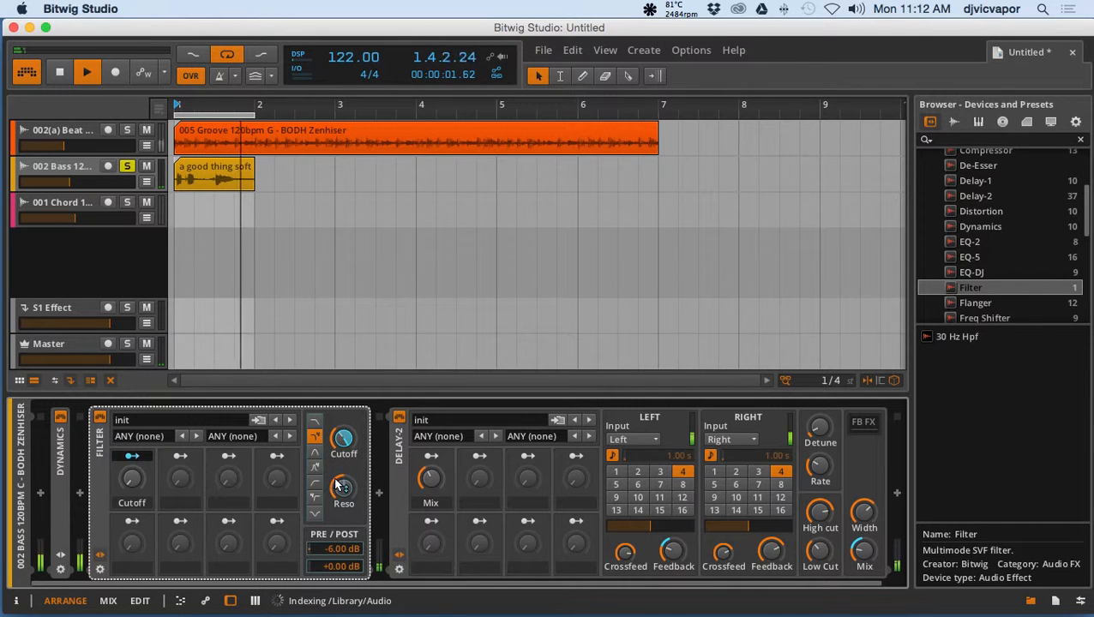
left_click_drag(342, 494, 341, 485)
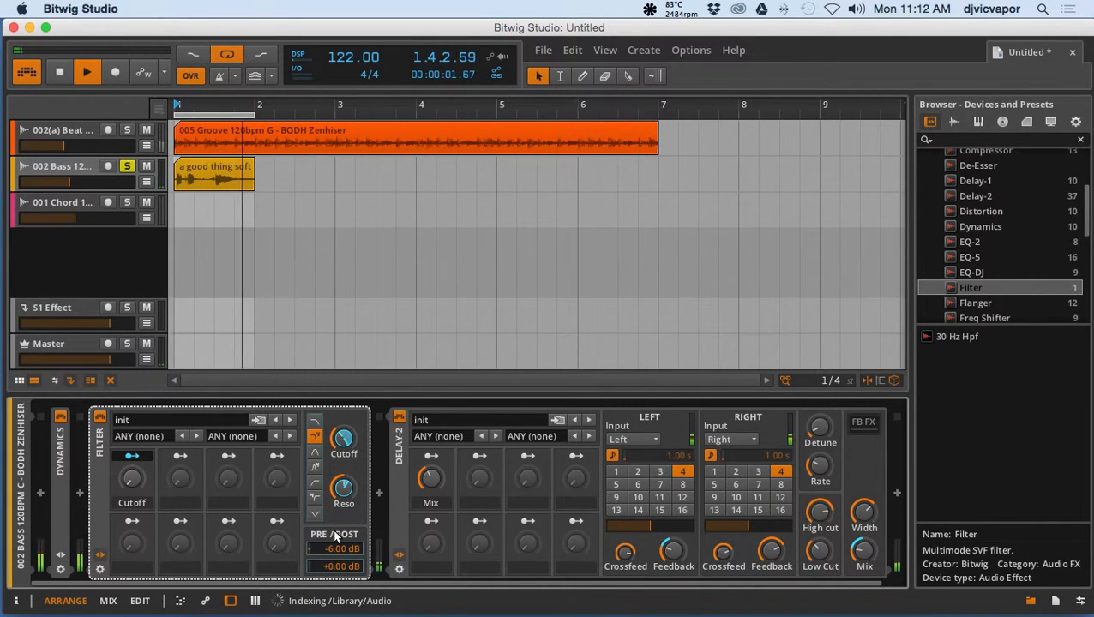
left_click(133, 456)
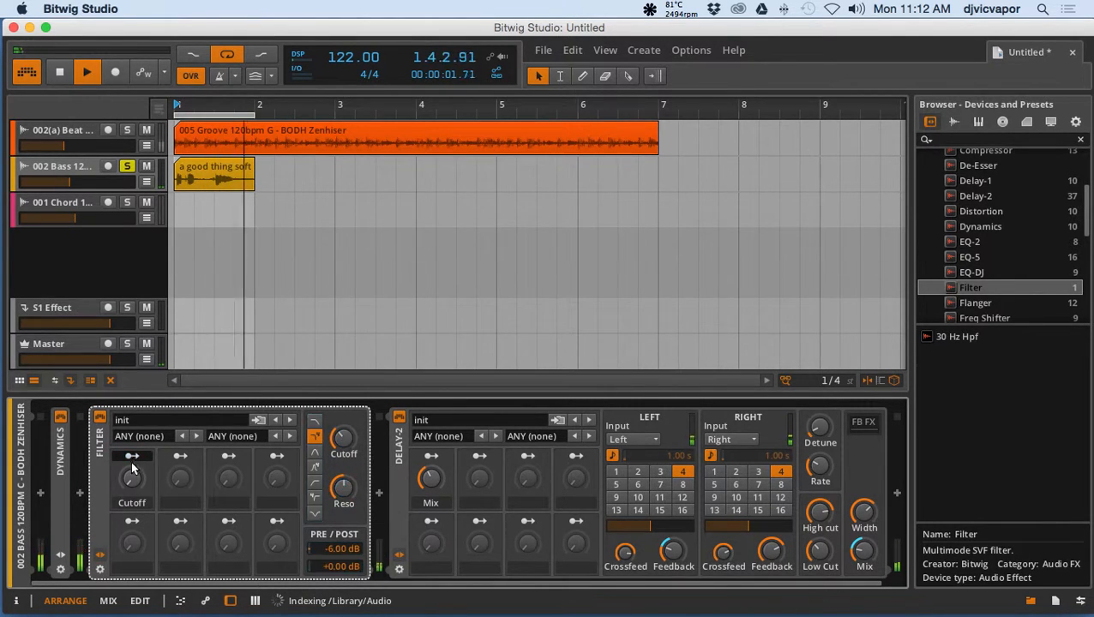
left_click_drag(132, 479, 132, 479)
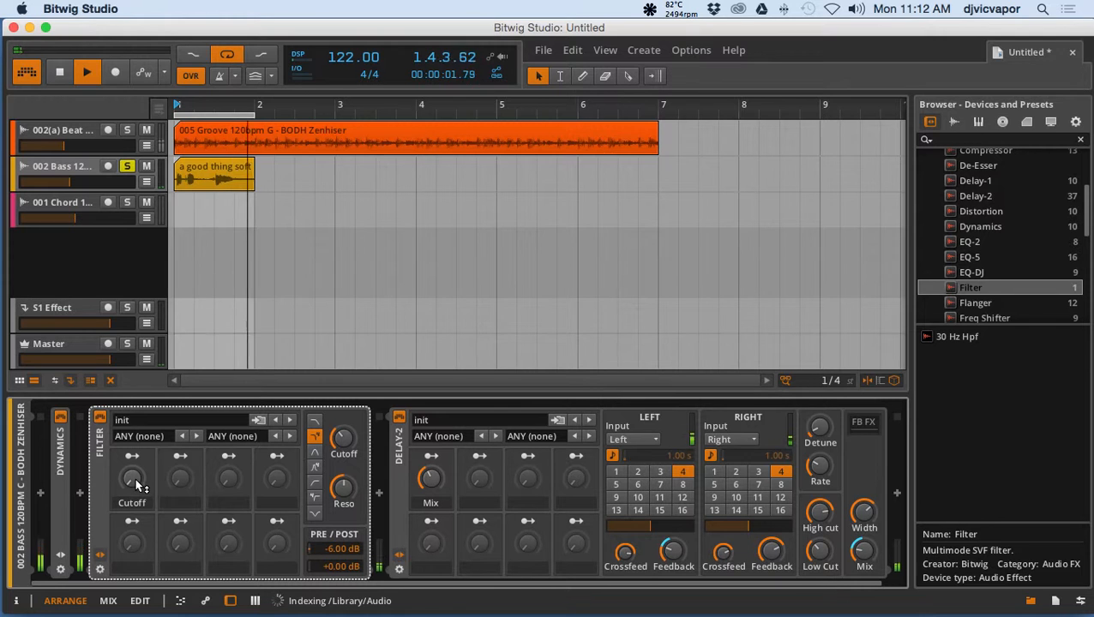
Step: Adjust the Filter's Cutoff macro and Delay-2's Mix macro while the soloed bass loop plays
left_click_drag(135, 478, 132, 408)
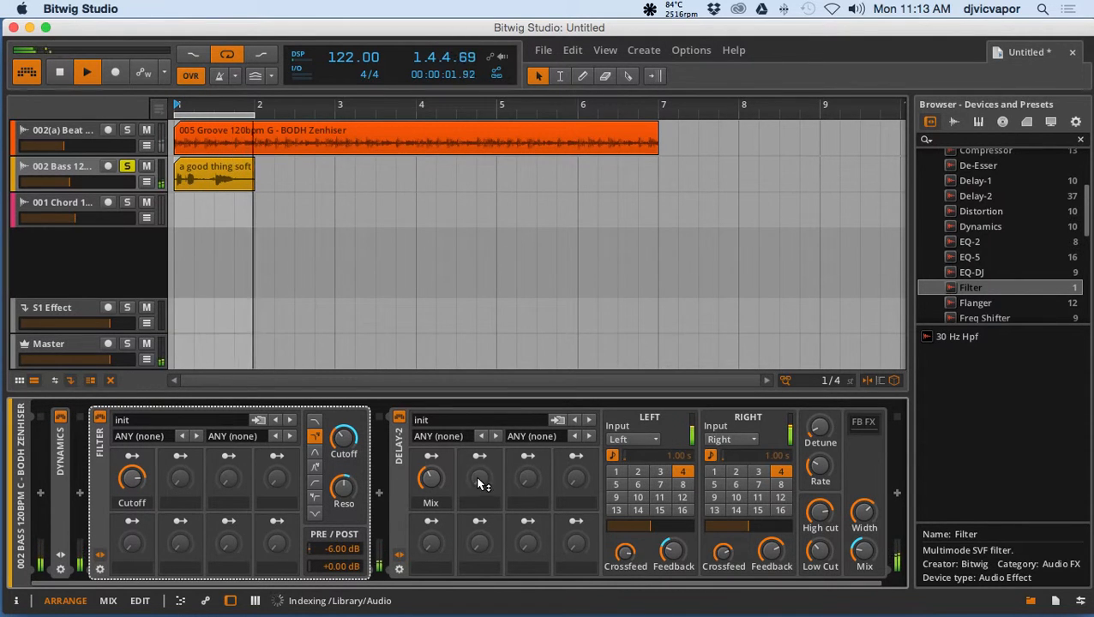
left_click_drag(430, 481, 430, 478)
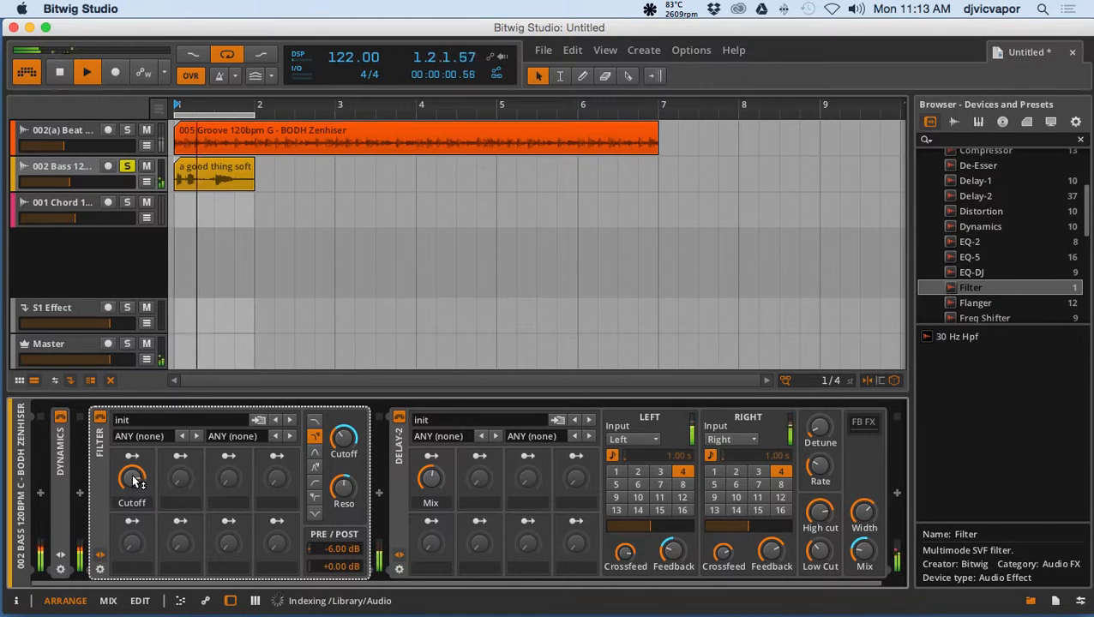
left_click_drag(151, 470, 150, 448)
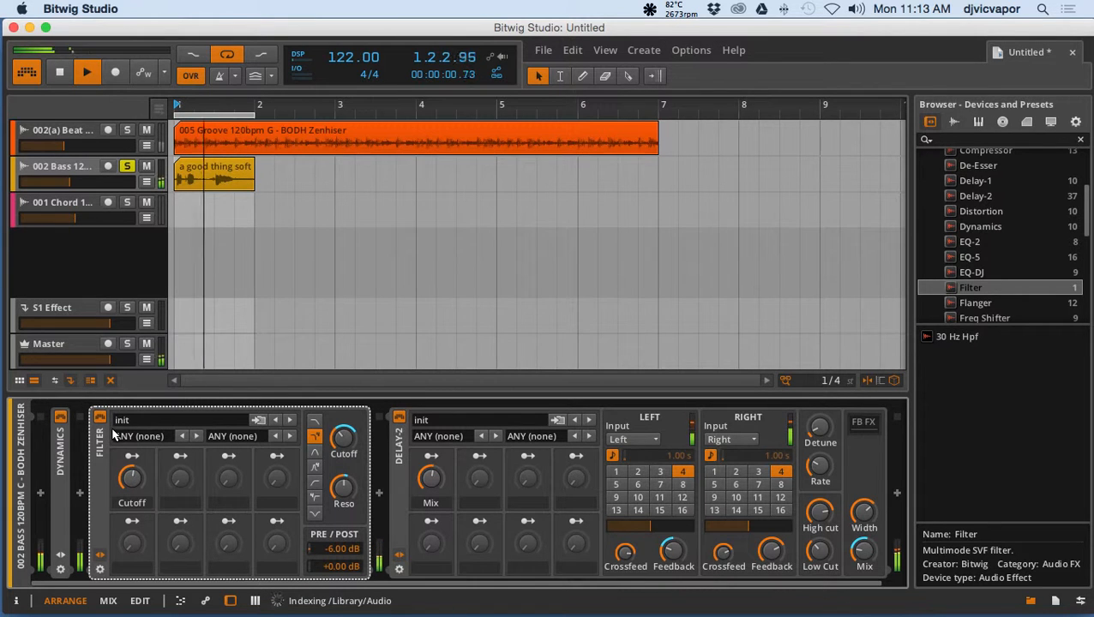
left_click_drag(126, 474, 126, 505)
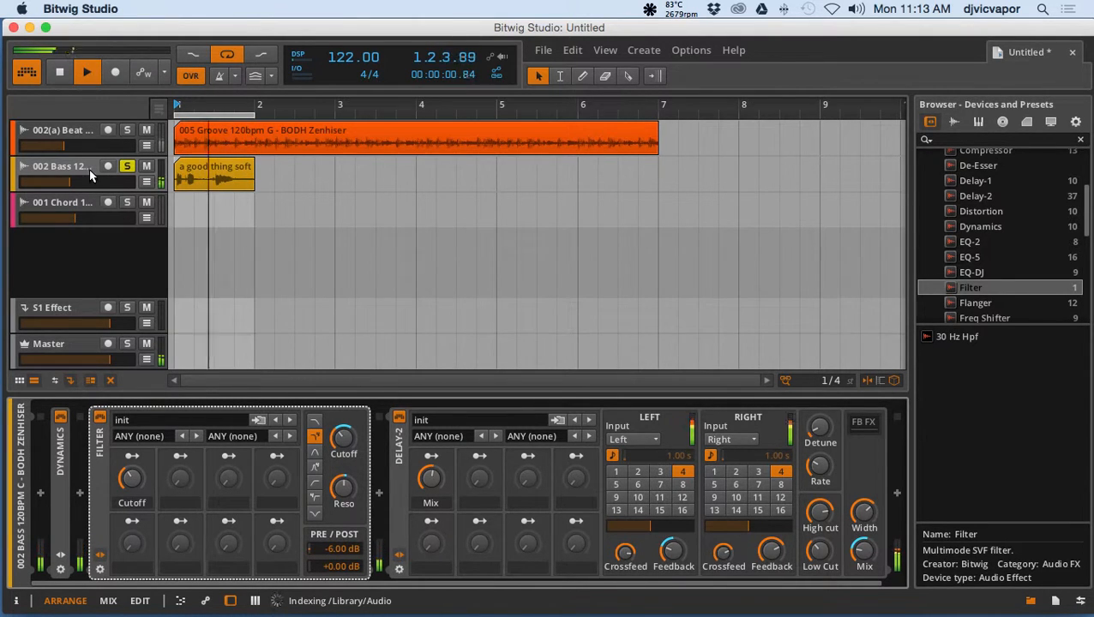
Step: Open and enlarge the bass track's Filter Cutoff (Macro 1) automation lane, and draw a curve peaking midway through bar 1
left_click(146, 181)
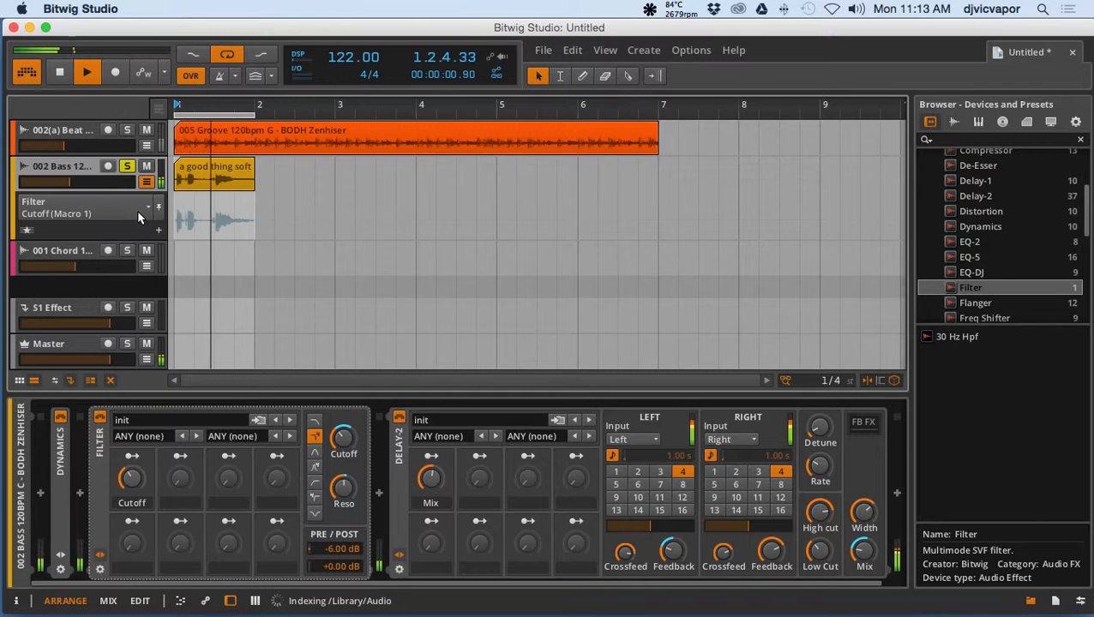
left_click_drag(128, 238, 124, 293)
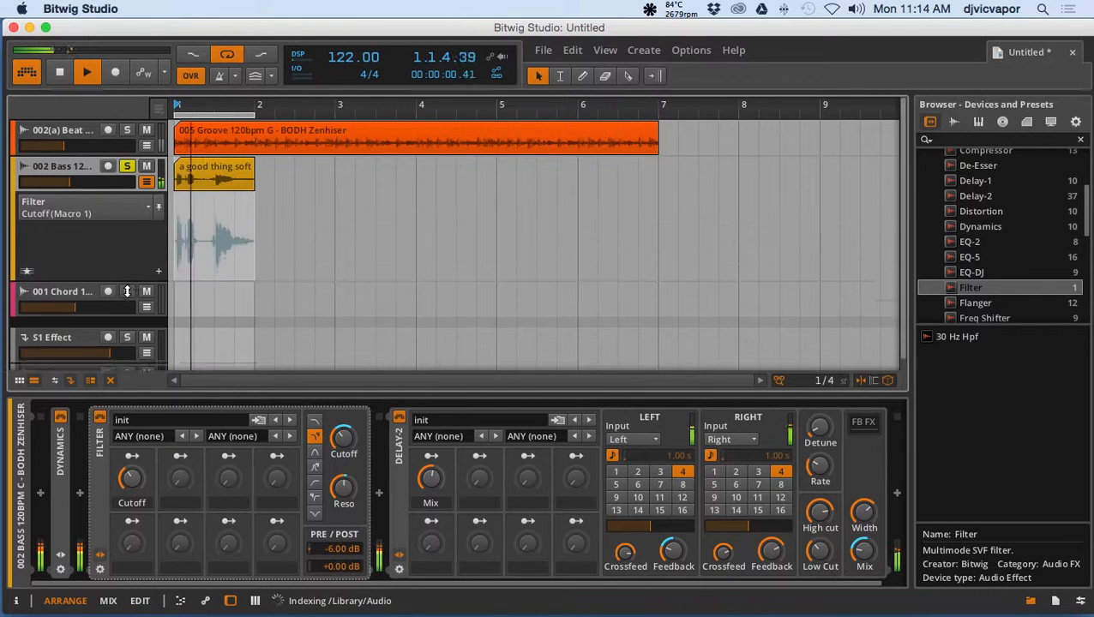
left_click(133, 480)
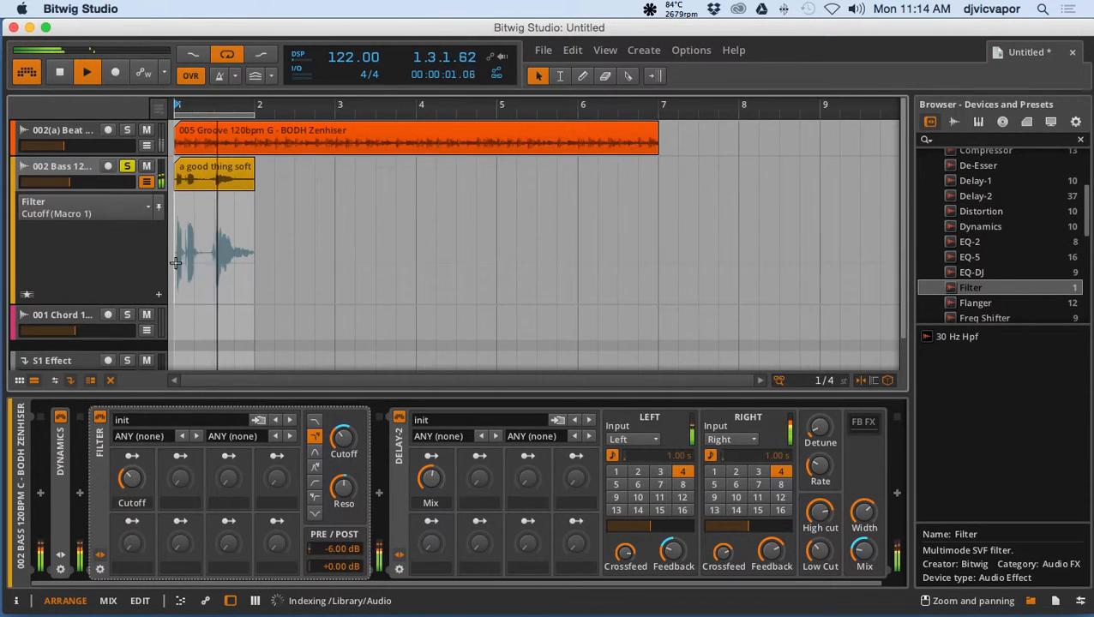
left_click_drag(176, 262, 254, 254)
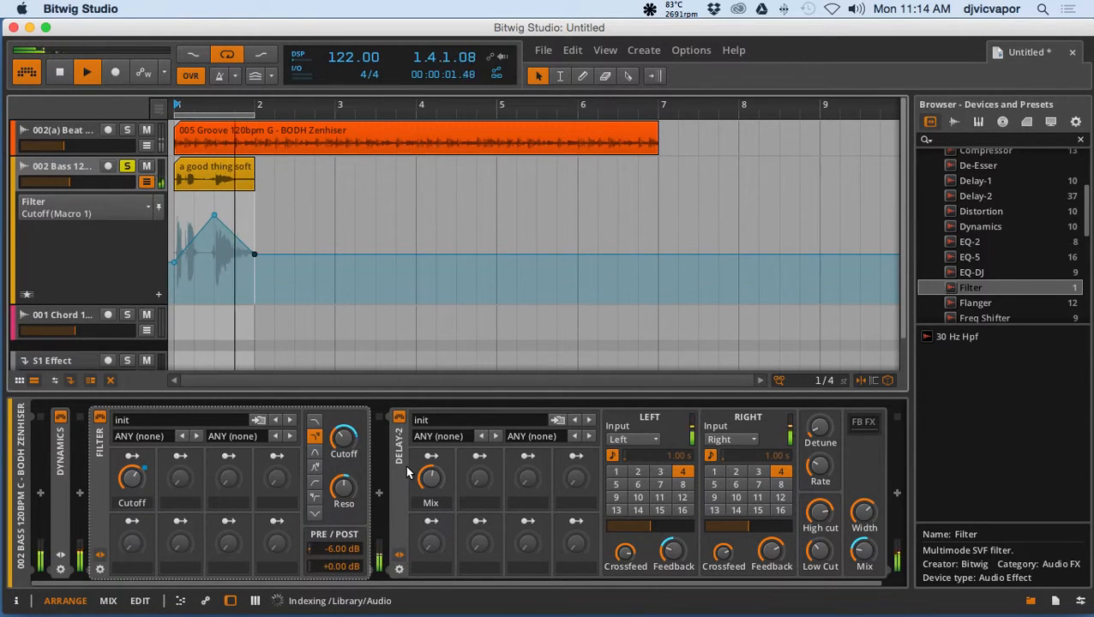
key("space")
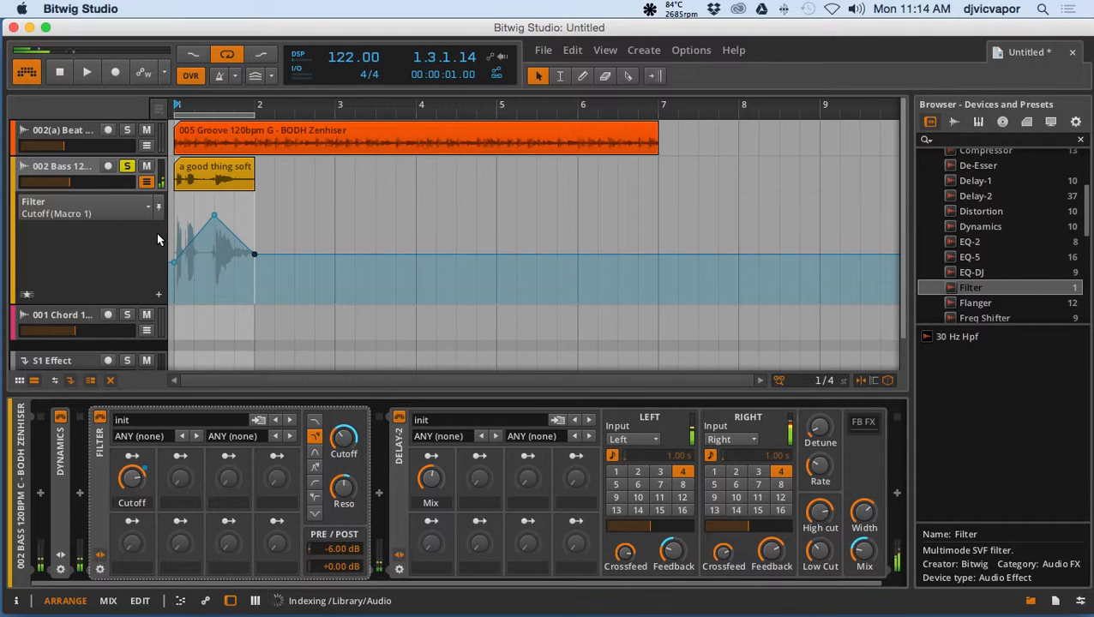